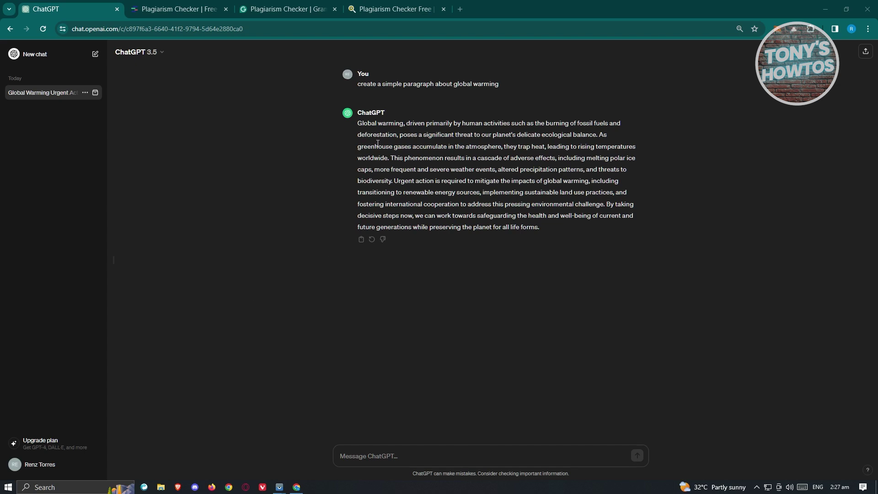
Copy the whole global warming paragraph from ChatGPT's reply
{"action": "left_click_drag", "start_coordinate": [359, 125], "coordinate": [573, 237]}
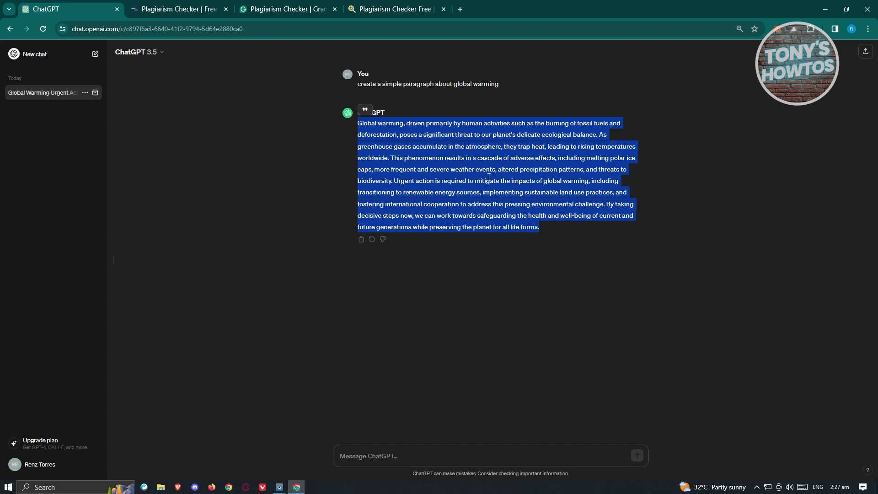
{"action": "right_click", "coordinate": [513, 172]}
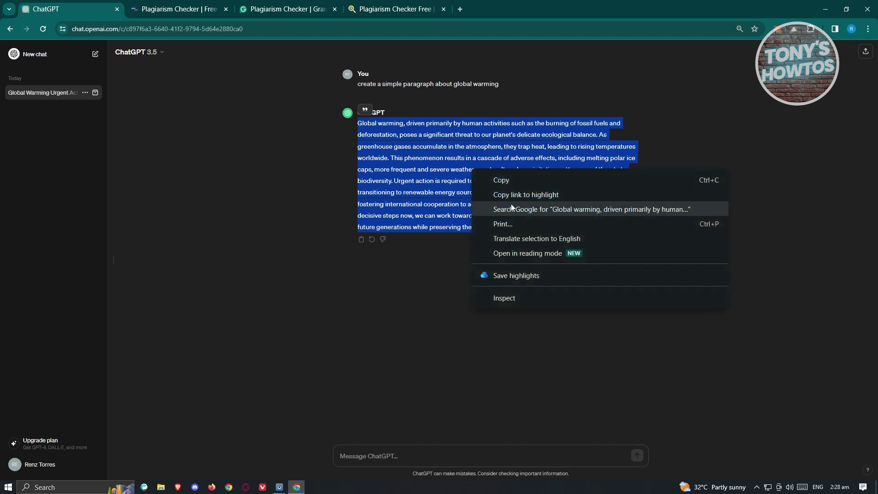
{"action": "left_click", "coordinate": [516, 181]}
Paste the copied paragraph into Quetext's plagiarism checker at quetext.com/plagiarism-checker and delete the blank lines after it
{"action": "left_click", "coordinate": [178, 9]}
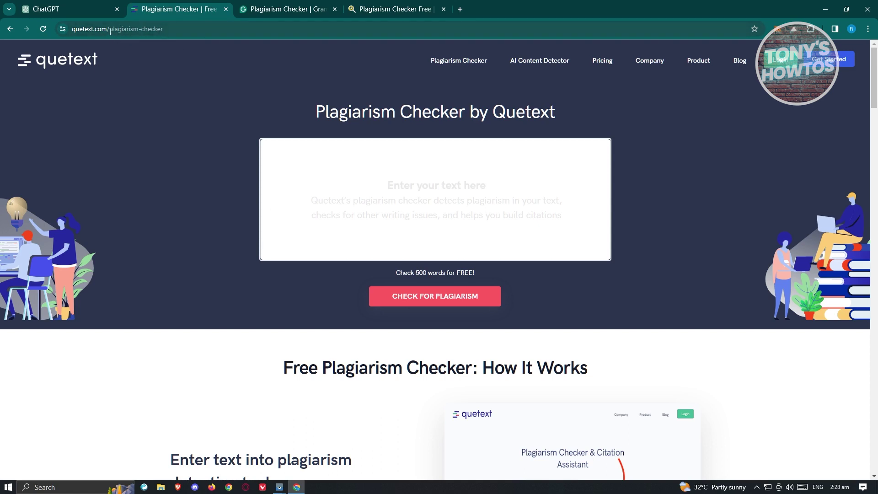
{"action": "double_click", "coordinate": [114, 33]}
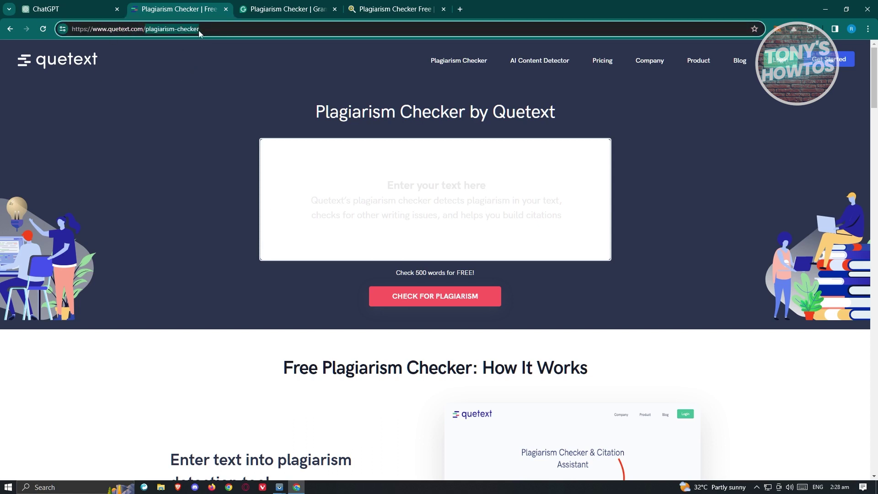
{"action": "left_click", "coordinate": [184, 195]}
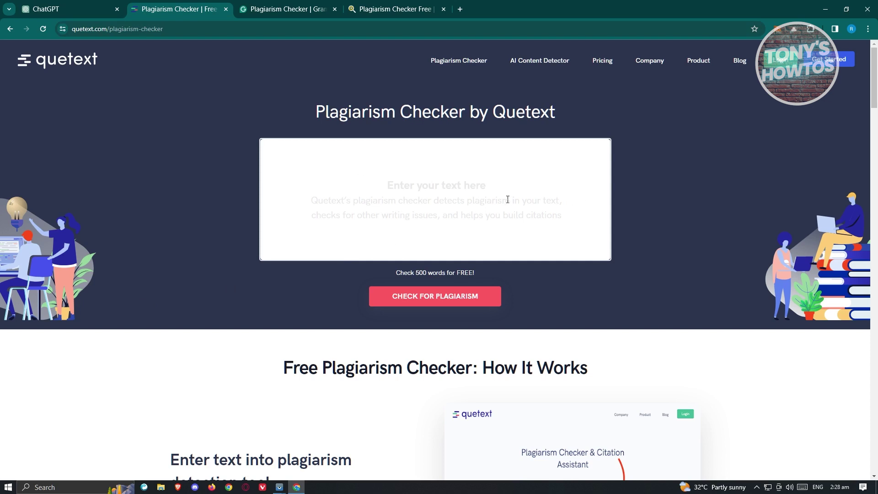
{"action": "left_click", "coordinate": [451, 196]}
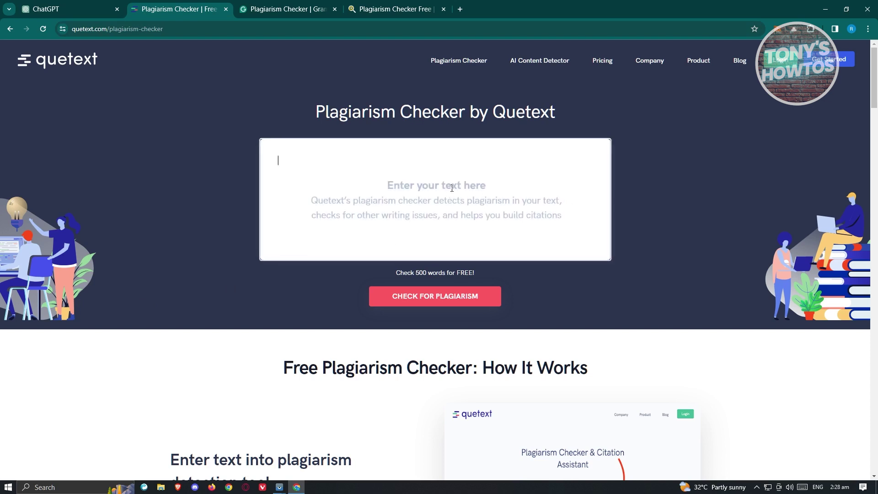
{"action": "key", "text": "ctrl+v"}
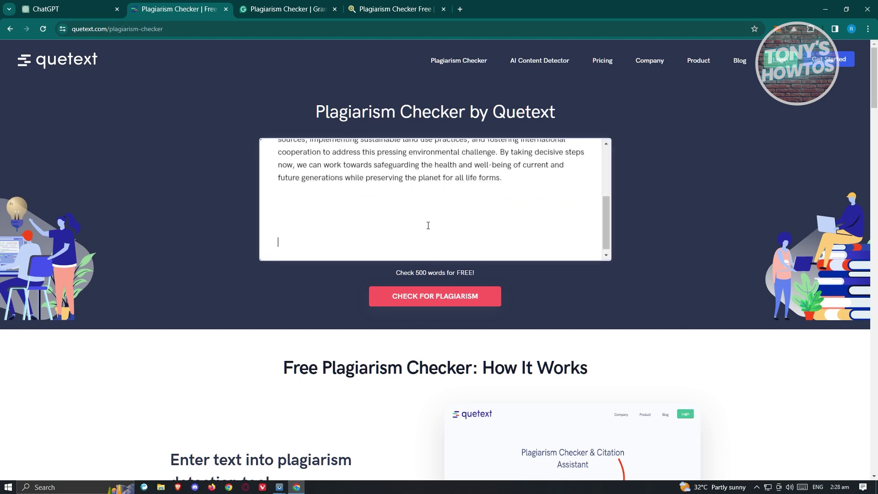
{"action": "scroll", "coordinate": [491, 198], "scroll_direction": "up", "scroll_amount": 1}
{"action": "key", "text": "BackSpace"}
{"action": "key", "text": "BackSpace"}
{"action": "key", "text": "BackSpace"}
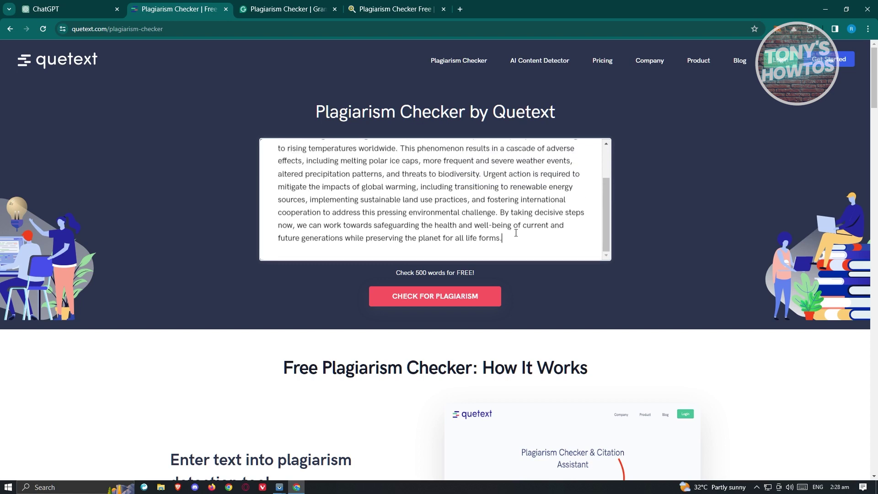
Run Quetext's plagiarism check on the pasted paragraph, dismissing the Google sign-in prompt and ending the report tour
{"action": "left_click_drag", "start_coordinate": [516, 239], "coordinate": [265, 138]}
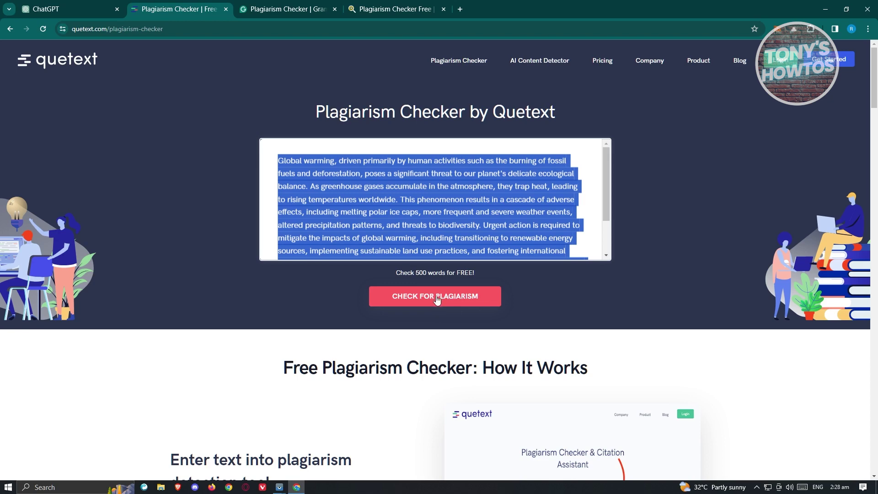
{"action": "left_click", "coordinate": [437, 297]}
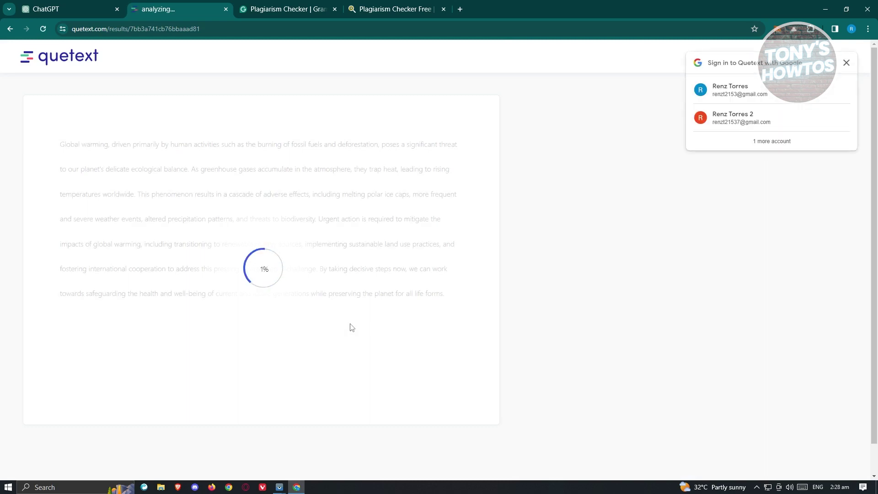
{"action": "left_click", "coordinate": [846, 63]}
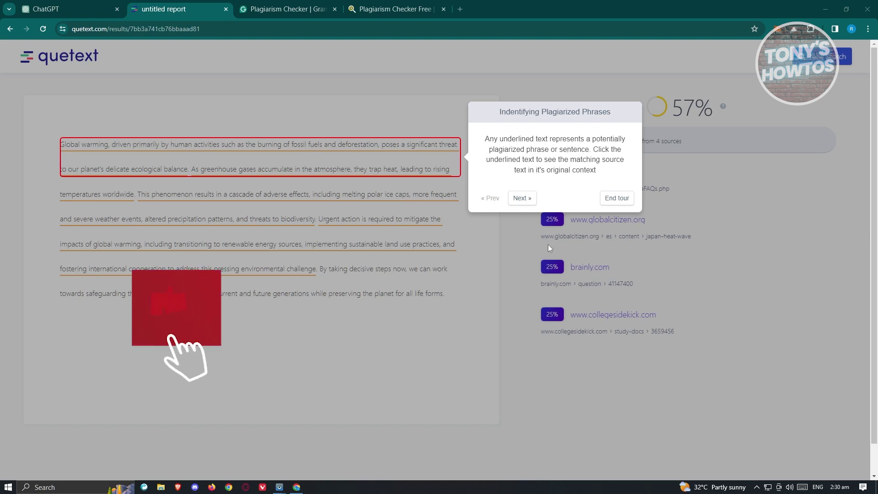
{"action": "left_click", "coordinate": [617, 197]}
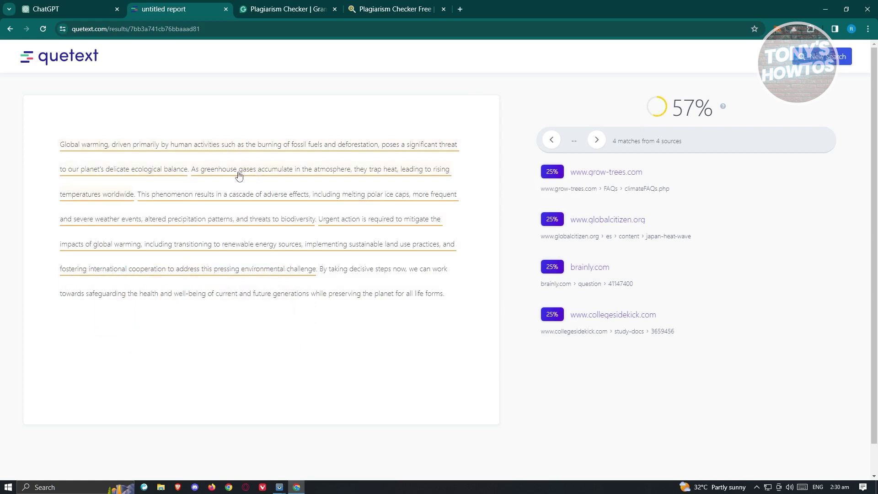
Examine the matching source for each underlined sentence in the Quetext report, from the first sentence through "Urgent action is required"
{"action": "mouse_move", "coordinate": [232, 173]}
{"action": "left_click", "coordinate": [247, 153]}
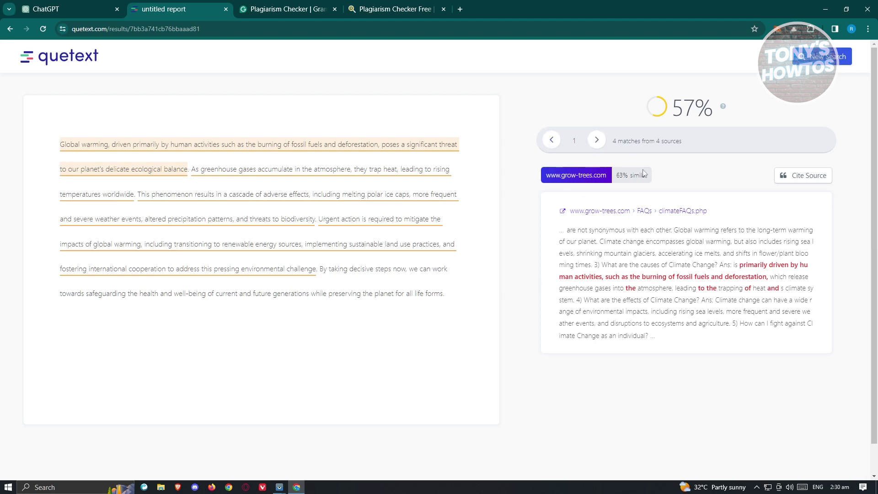
{"action": "left_click", "coordinate": [266, 173]}
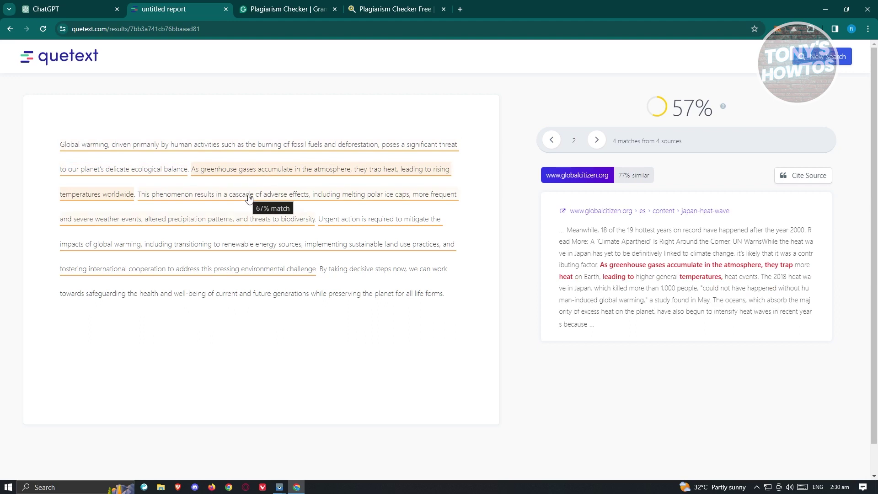
{"action": "left_click", "coordinate": [249, 197]}
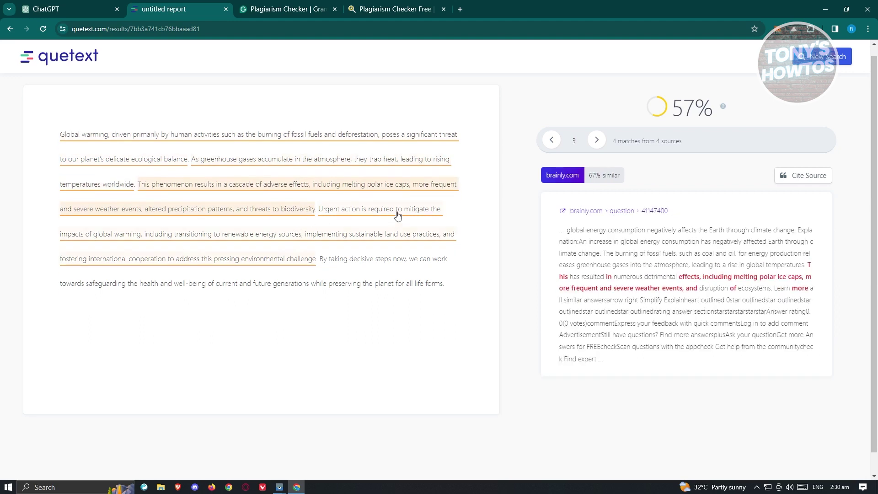
{"action": "left_click", "coordinate": [397, 217]}
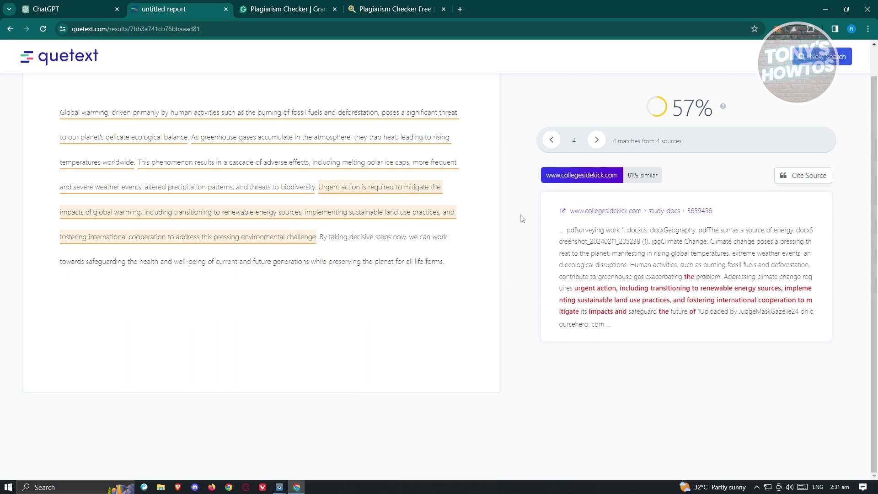
Switch to Grammarly's plagiarism checker and examine the paragraph's scan results, including the plagiarism and additional writing issues entries
{"action": "left_click", "coordinate": [295, 9]}
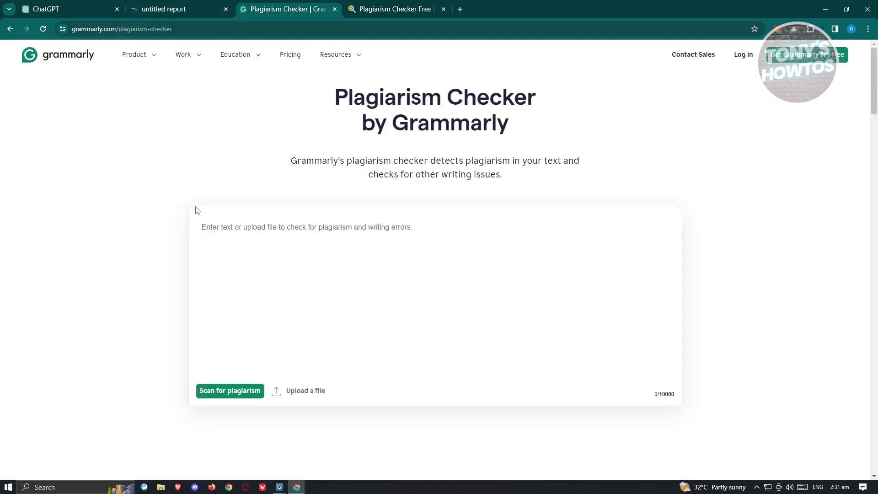
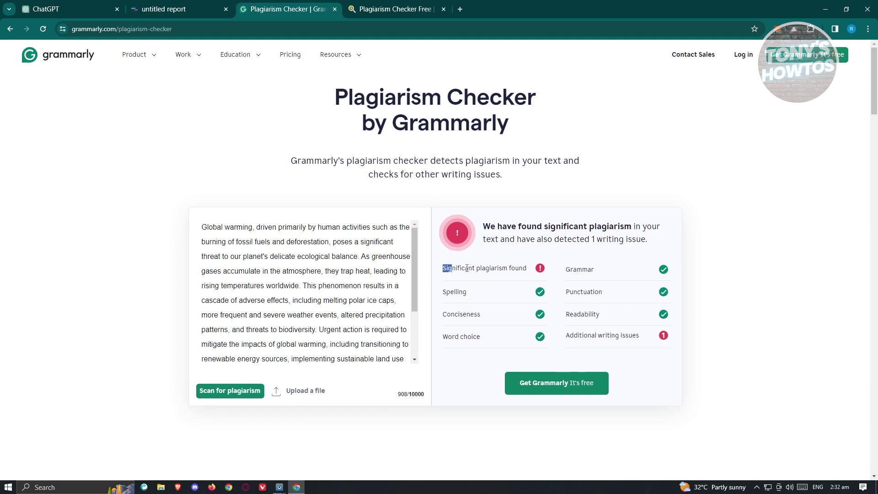
{"action": "triple_click", "coordinate": [448, 269]}
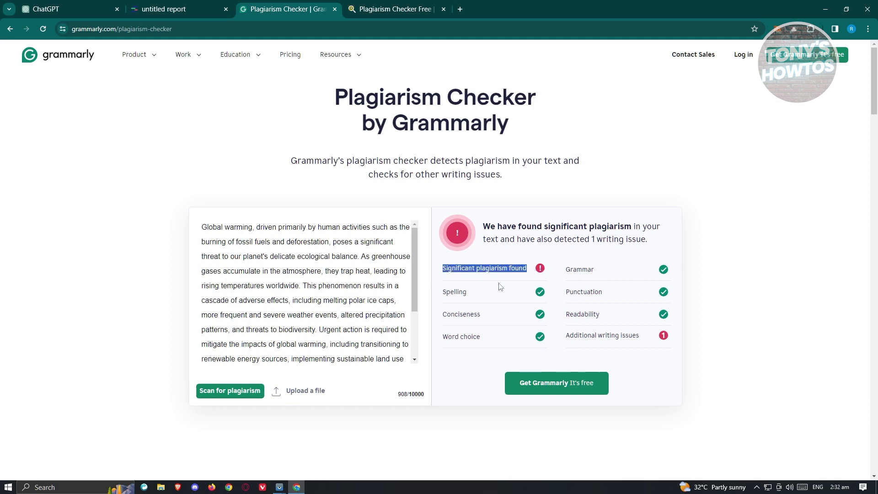
{"action": "left_click_drag", "start_coordinate": [564, 335], "coordinate": [638, 335]}
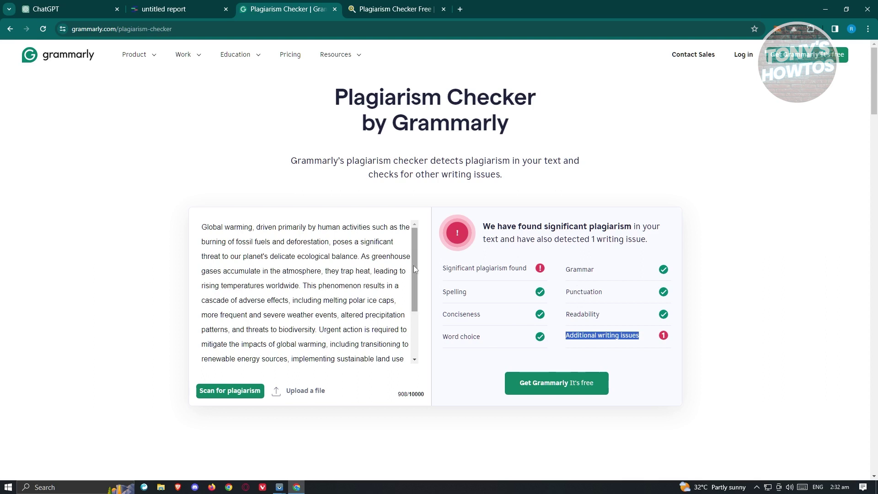
{"action": "scroll", "coordinate": [413, 265], "scroll_direction": "down", "scroll_amount": 2}
{"action": "scroll", "coordinate": [422, 260], "scroll_direction": "up", "scroll_amount": 2}
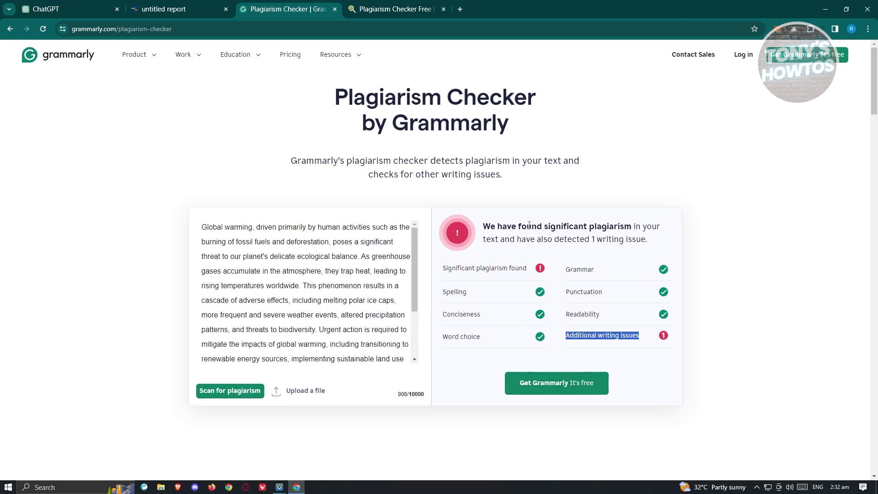
{"action": "scroll", "coordinate": [594, 258], "scroll_direction": "down", "scroll_amount": 3}
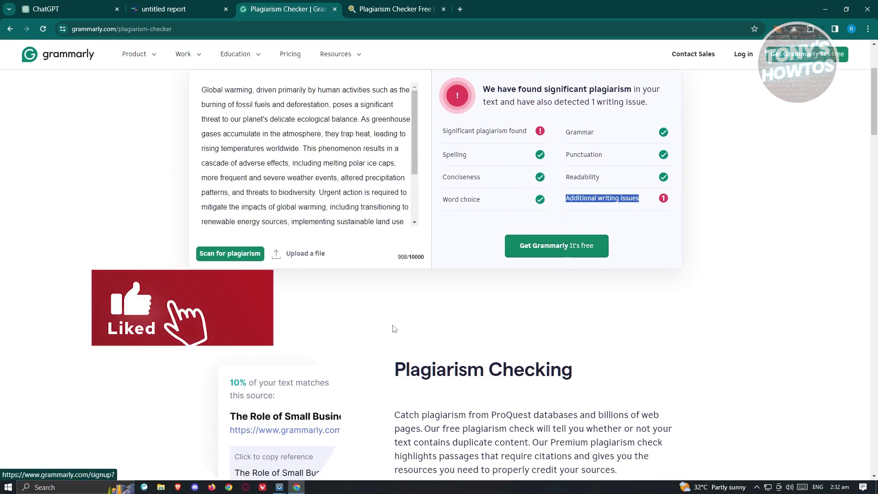
{"action": "scroll", "coordinate": [441, 309], "scroll_direction": "up", "scroll_amount": 3}
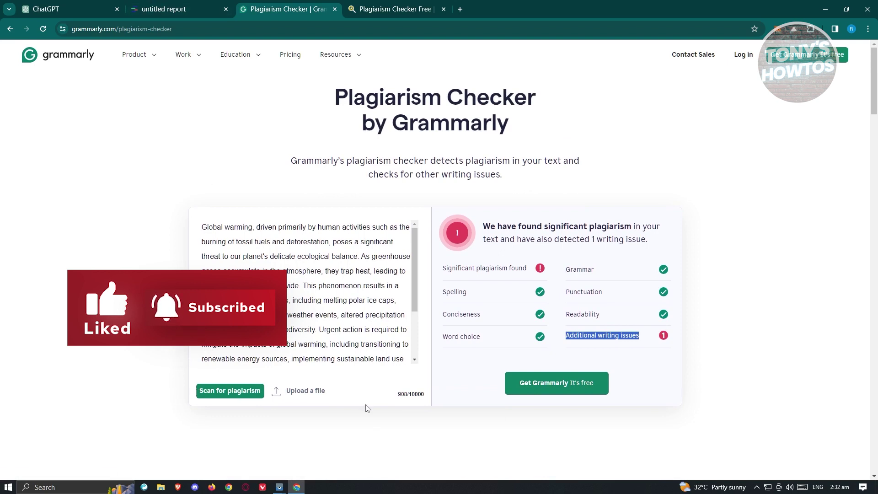
{"action": "scroll", "coordinate": [418, 384], "scroll_direction": "down", "scroll_amount": 1}
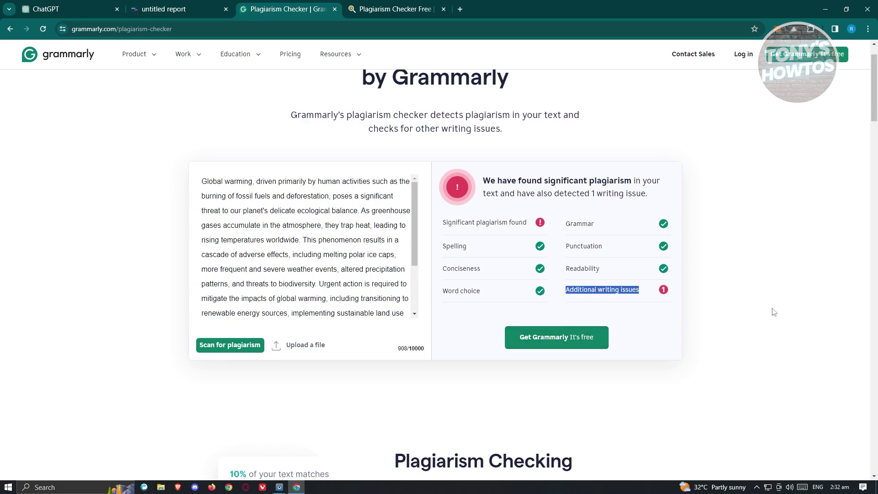
{"action": "scroll", "coordinate": [732, 318], "scroll_direction": "up", "scroll_amount": 1}
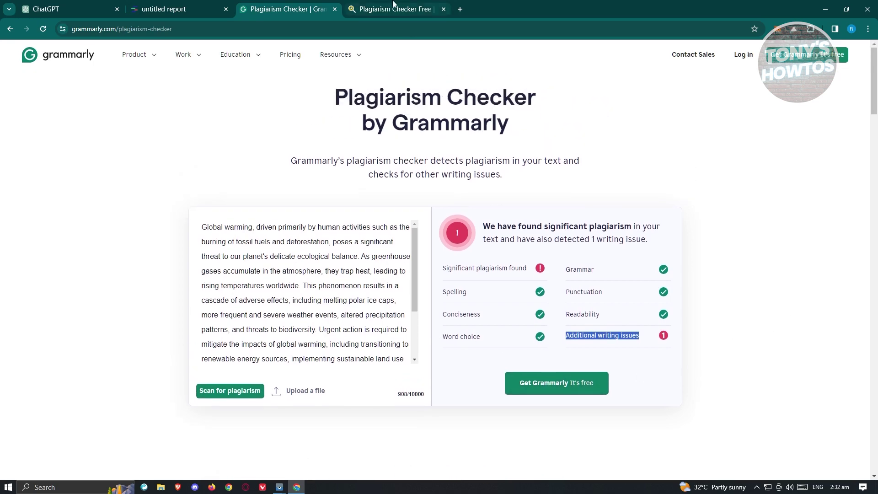
Switch to plagiarismdetector.net and paste the global warming paragraph into its text area
{"action": "left_click", "coordinate": [180, 4]}
{"action": "left_click", "coordinate": [404, 5]}
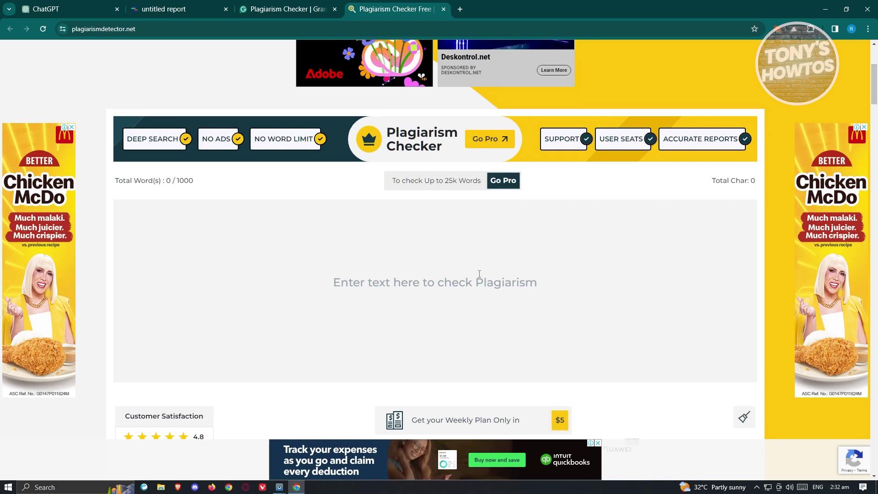
{"action": "scroll", "coordinate": [479, 273], "scroll_direction": "up", "scroll_amount": 4}
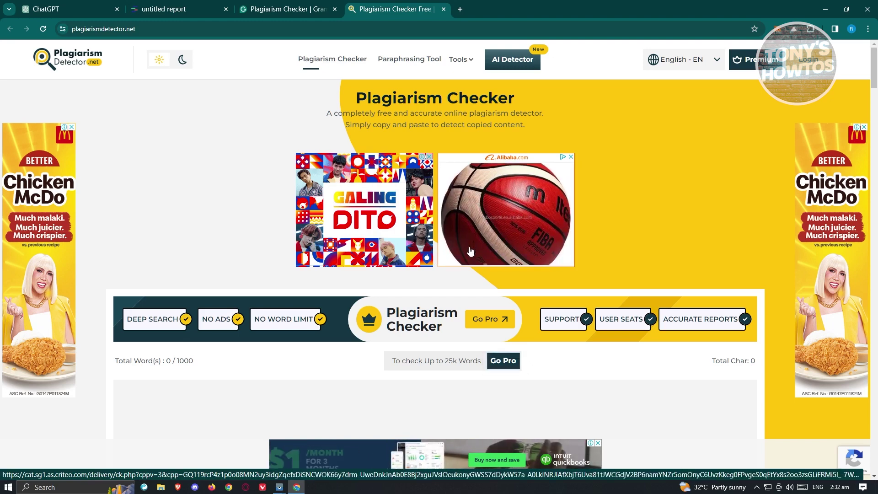
{"action": "scroll", "coordinate": [471, 251], "scroll_direction": "down", "scroll_amount": 2}
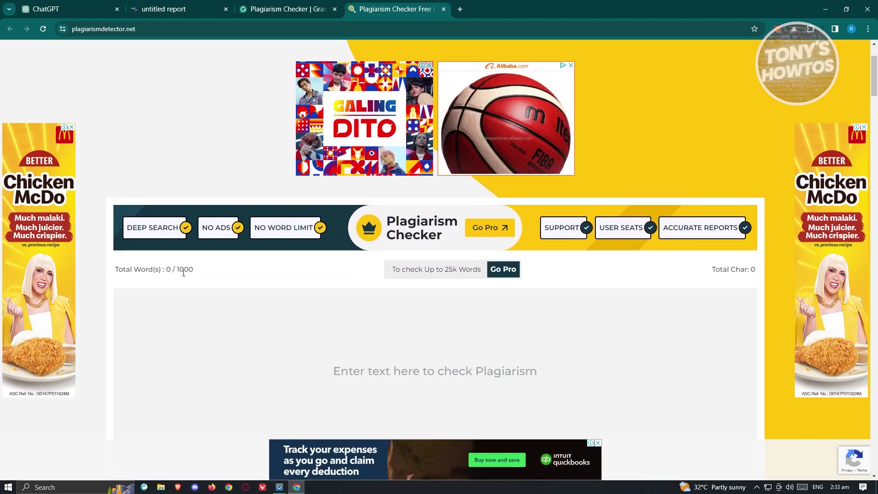
{"action": "scroll", "coordinate": [304, 303], "scroll_direction": "down", "scroll_amount": 2}
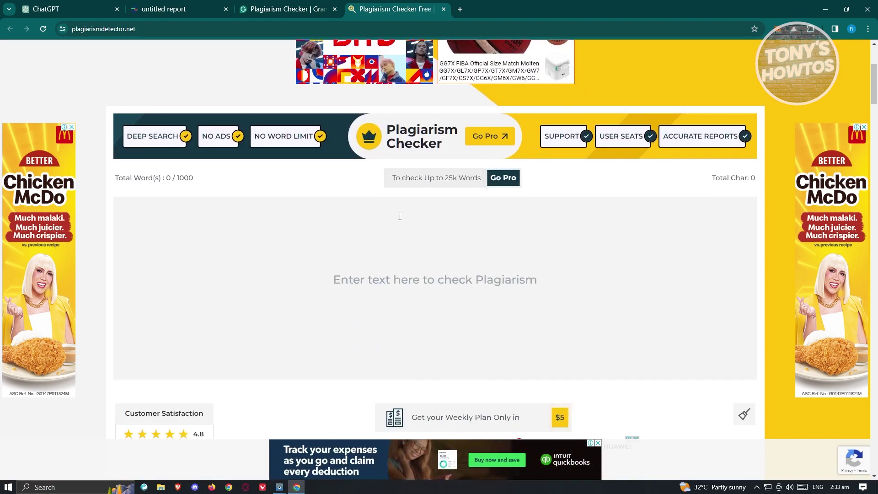
{"action": "left_click", "coordinate": [400, 217]}
{"action": "type", "text": "Global warming, driven primarily by human activities such as the burning of fossil fuels and deforestation, poses a significant threat to our planet's delicate ecological balance. As greenhouse gases accumulate in the atmosphere, they trap heat, leading to rising temperatures worldwide. This phenomenon results in a cascade of adverse effects, including melting polar ice caps, more frequent and severe weather events, altered precipitation patterns, and threats to biodiversity. Urgent action is required to mitigate the impacts of global warming, including transitioning to renewable energy sources, implementing sustainable land use practices, and fostering international cooperation to address this pressing environmental challenge. By taking decisive steps now, we can work towards safeguarding the health and well-being of current and future generations while preserving the planet for all life forms."}
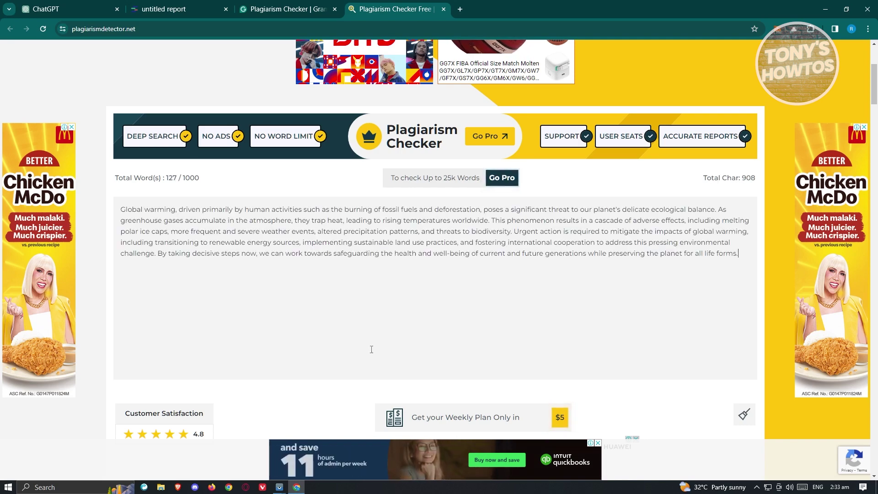
Run the plagiarism check on the paragraph in plagiarismdetector.net
{"action": "scroll", "coordinate": [370, 350], "scroll_direction": "down", "scroll_amount": 3}
{"action": "scroll", "coordinate": [338, 328], "scroll_direction": "down", "scroll_amount": 1}
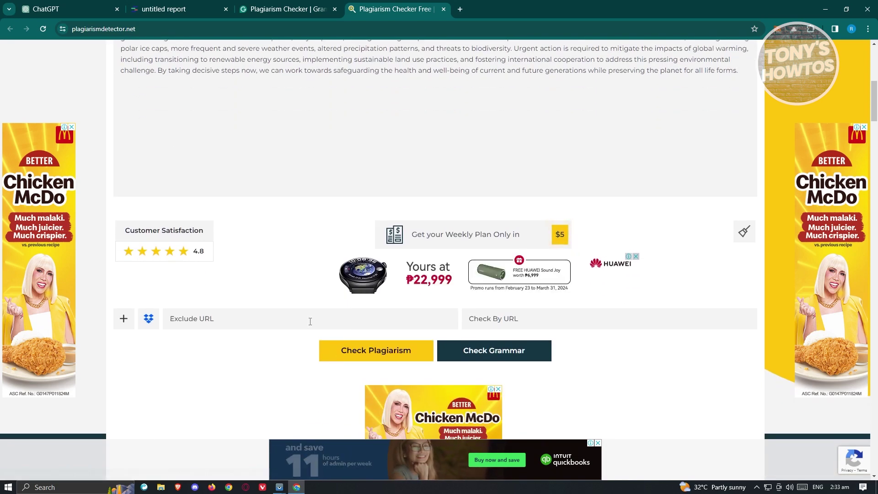
{"action": "left_click", "coordinate": [361, 354]}
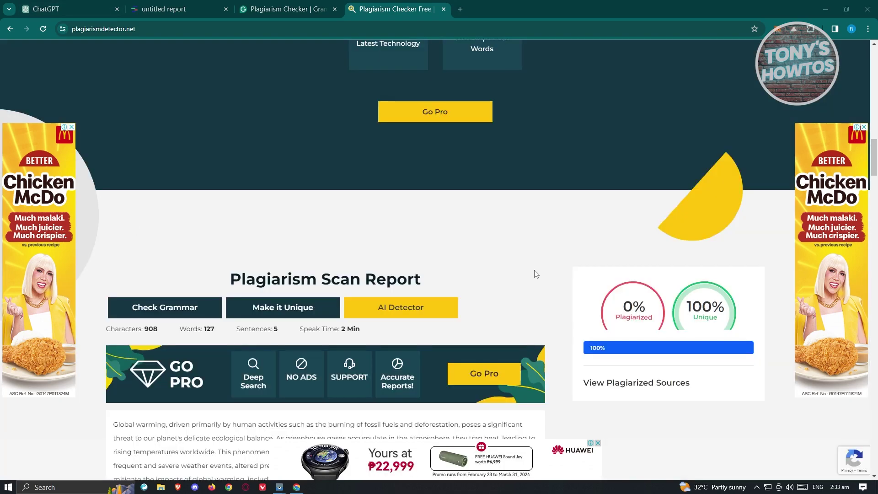
Review the submitted paragraph and the Plagiarism Scan Report with its plagiarized and unique percentages
{"action": "scroll", "coordinate": [591, 247], "scroll_direction": "up", "scroll_amount": 15}
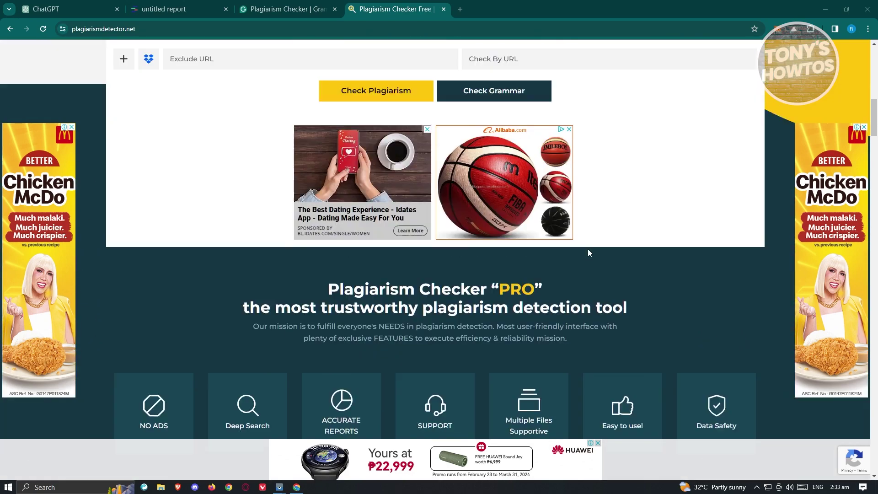
{"action": "scroll", "coordinate": [590, 260], "scroll_direction": "down", "scroll_amount": 15}
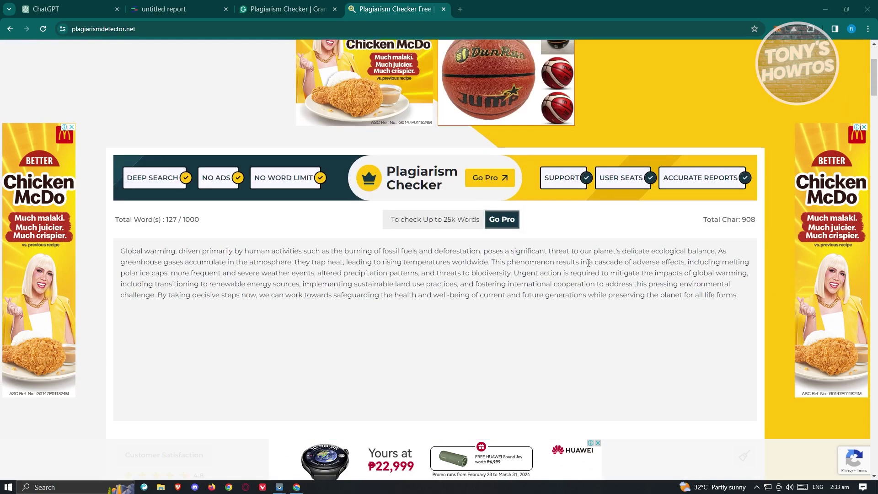
{"action": "scroll", "coordinate": [591, 268], "scroll_direction": "down", "scroll_amount": 3}
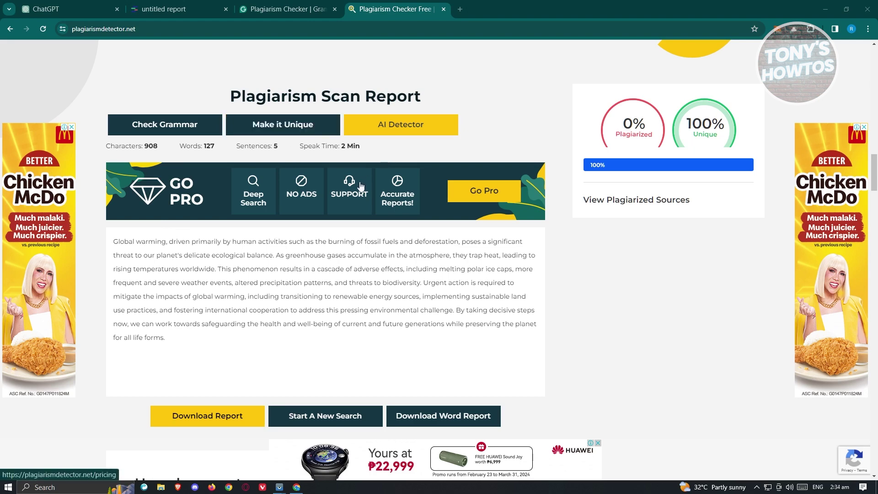
Compare the paragraph's plagiarism results across the Grammarly, Quetext and plagiarismdetector.net reports, ending on the plagiarismdetector.net scan report
{"action": "scroll", "coordinate": [646, 329], "scroll_direction": "up", "scroll_amount": 1}
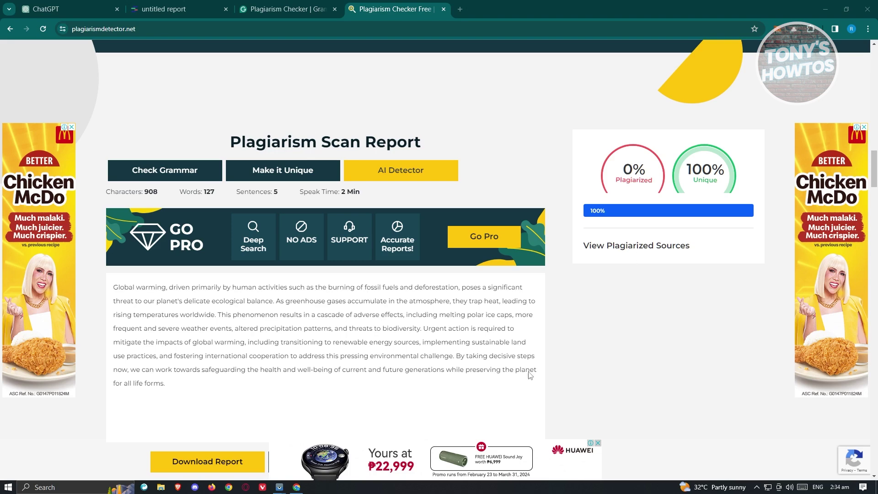
{"action": "left_click", "coordinate": [297, 4]}
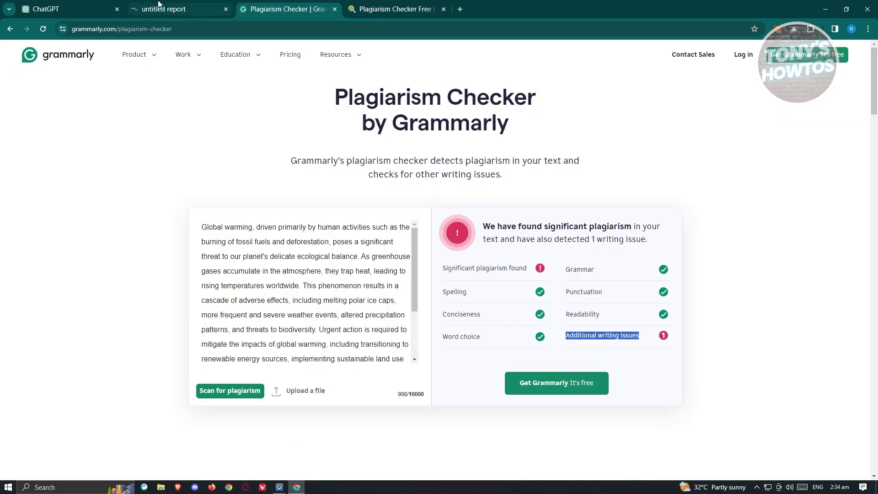
{"action": "left_click", "coordinate": [164, 8]}
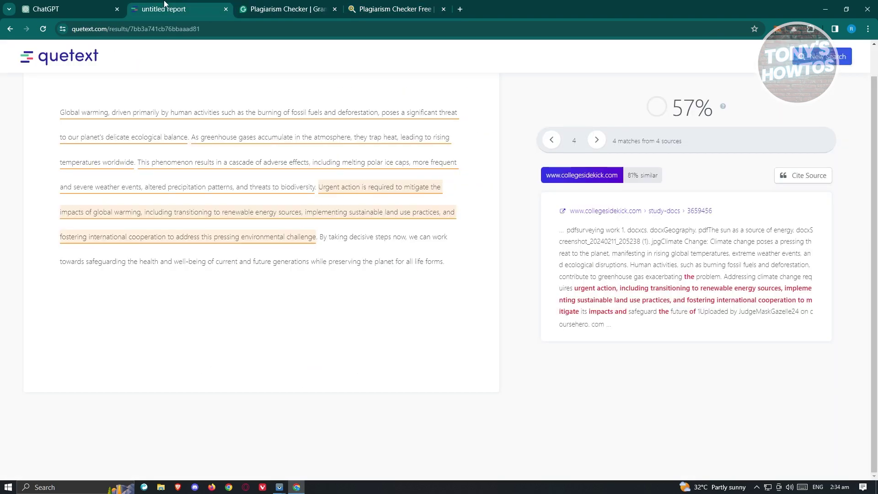
{"action": "left_click", "coordinate": [402, 8]}
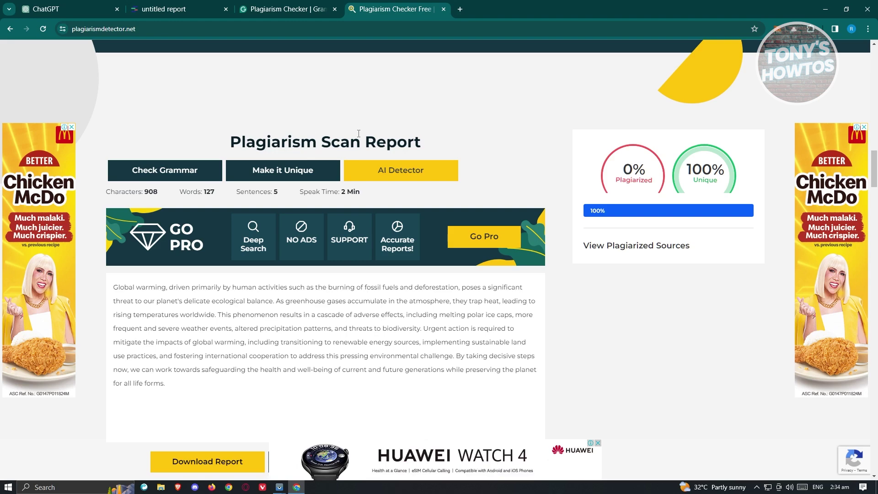
{"action": "left_click", "coordinate": [285, 6]}
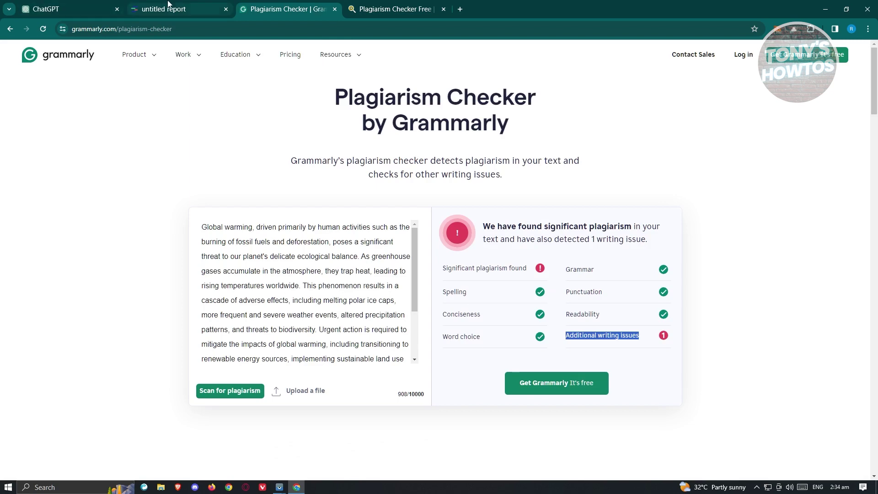
{"action": "left_click", "coordinate": [195, 7]}
{"action": "left_click", "coordinate": [384, 10]}
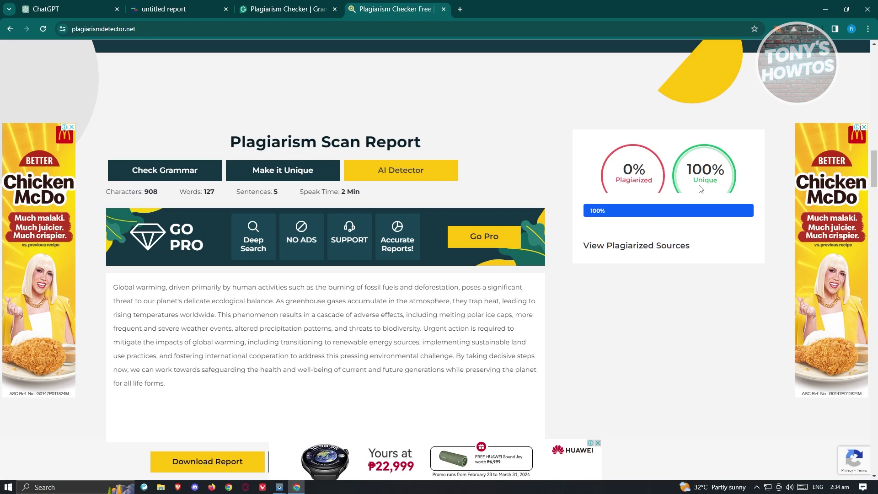
{"action": "left_click", "coordinate": [285, 9]}
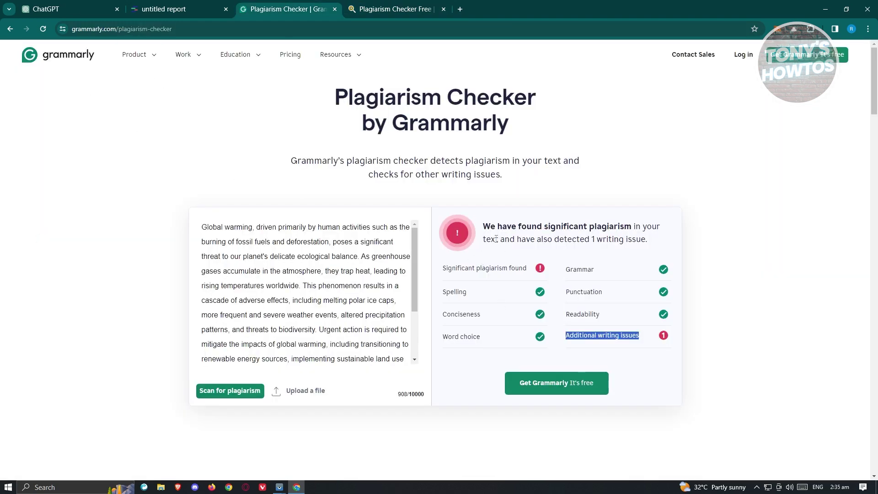
{"action": "left_click", "coordinate": [174, 10]}
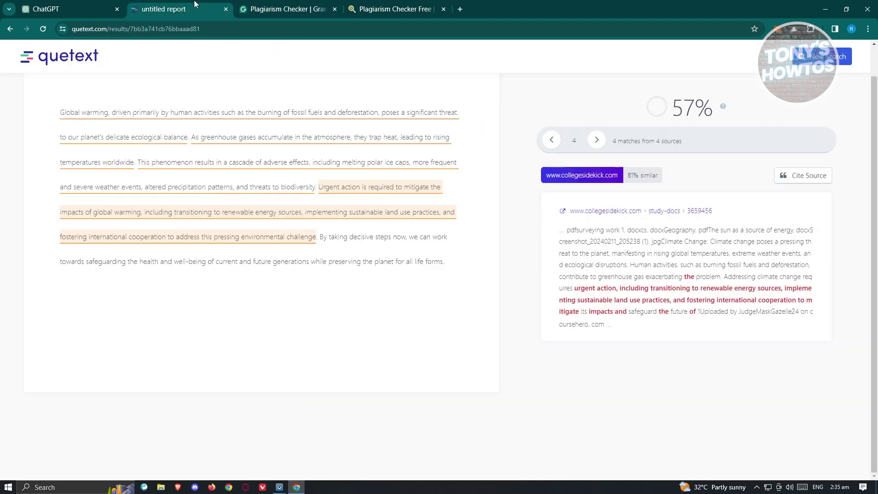
{"action": "left_click", "coordinate": [405, 6]}
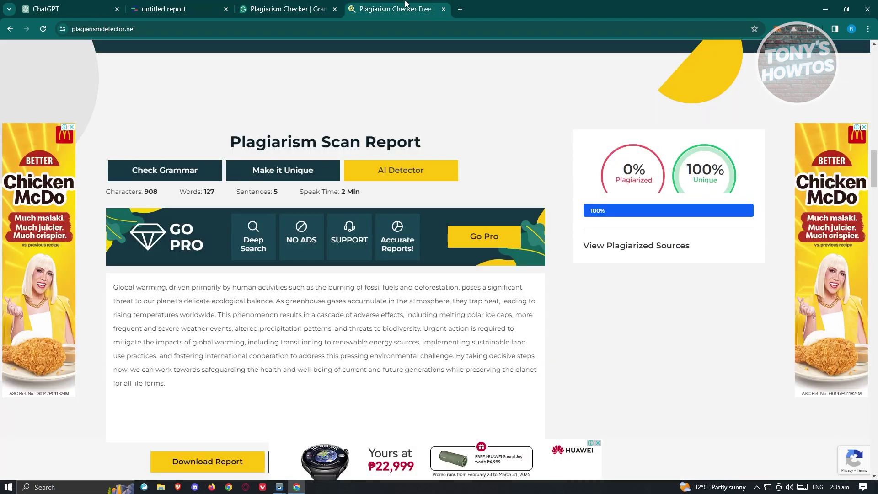